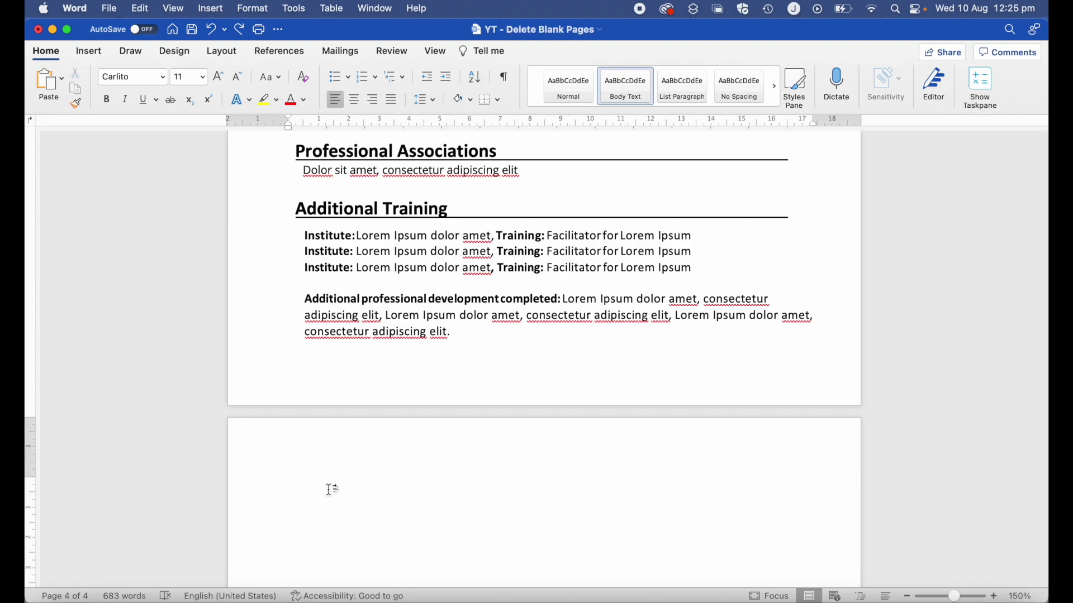
Backspace from the blank page 4 to page 3, deleting the full stop after 'elit'.
key(BackSpace)
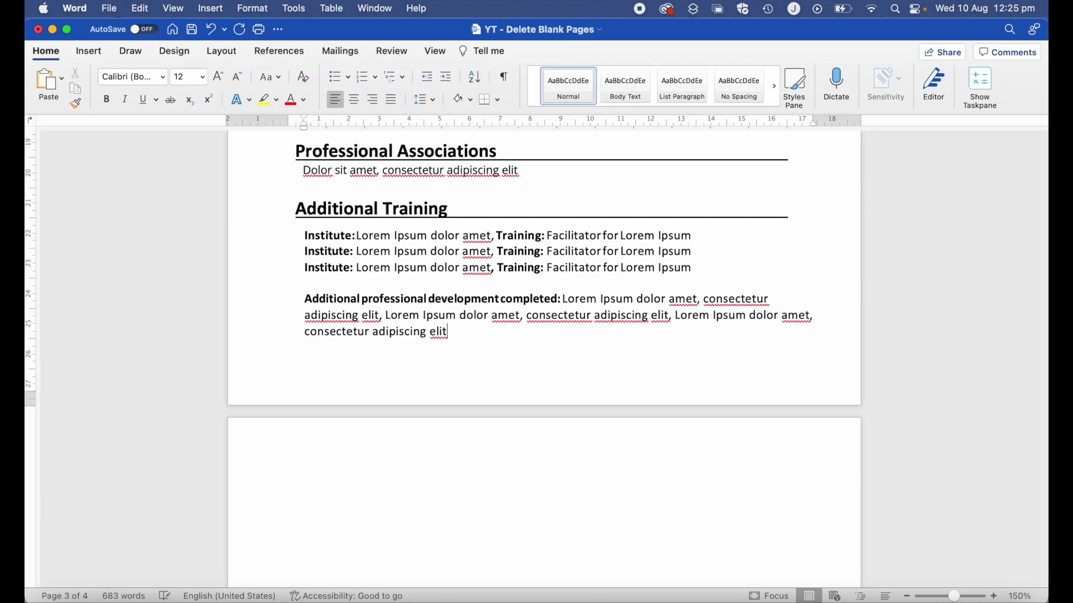
key(BackSpace)
key(BackSpace)
key(BackSpace)
key(BackSpace)
key(BackSpace)
text(z)
key(BackSpace)
key(BackSpace)
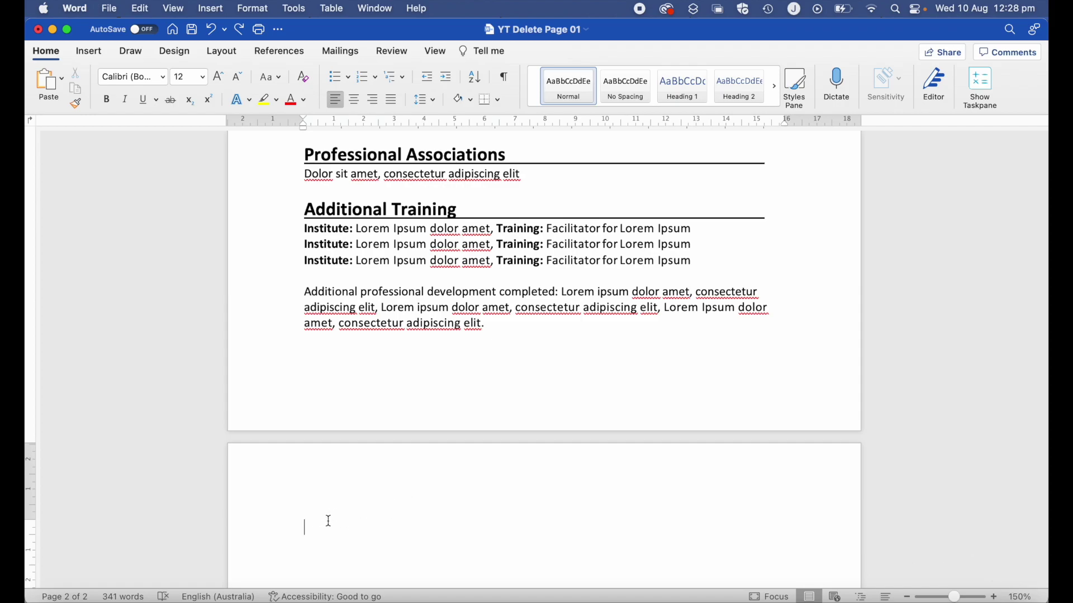
key(BackSpace)
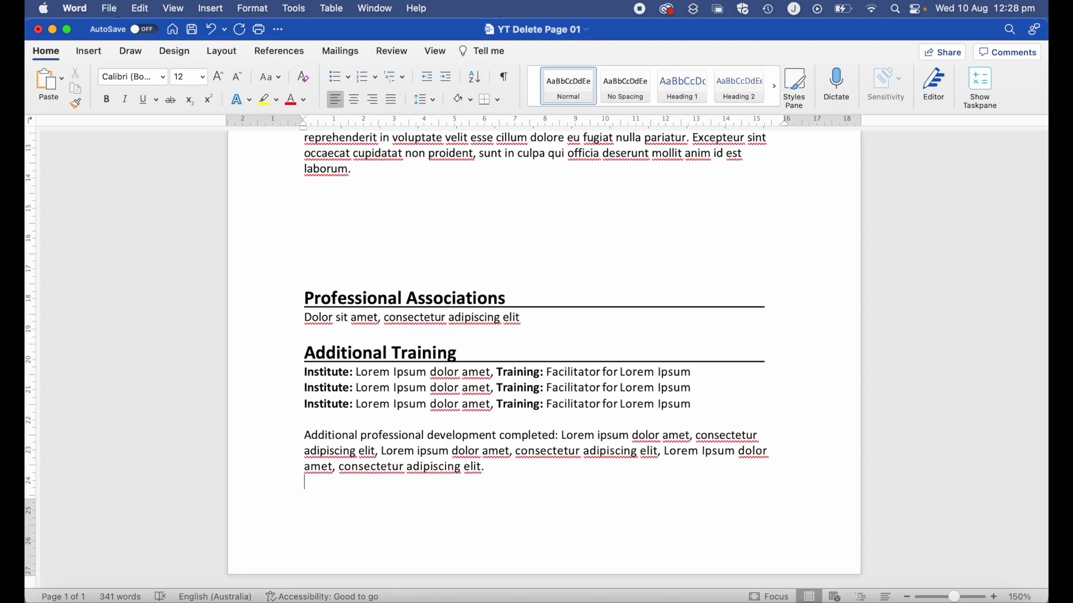
key(super+Return)
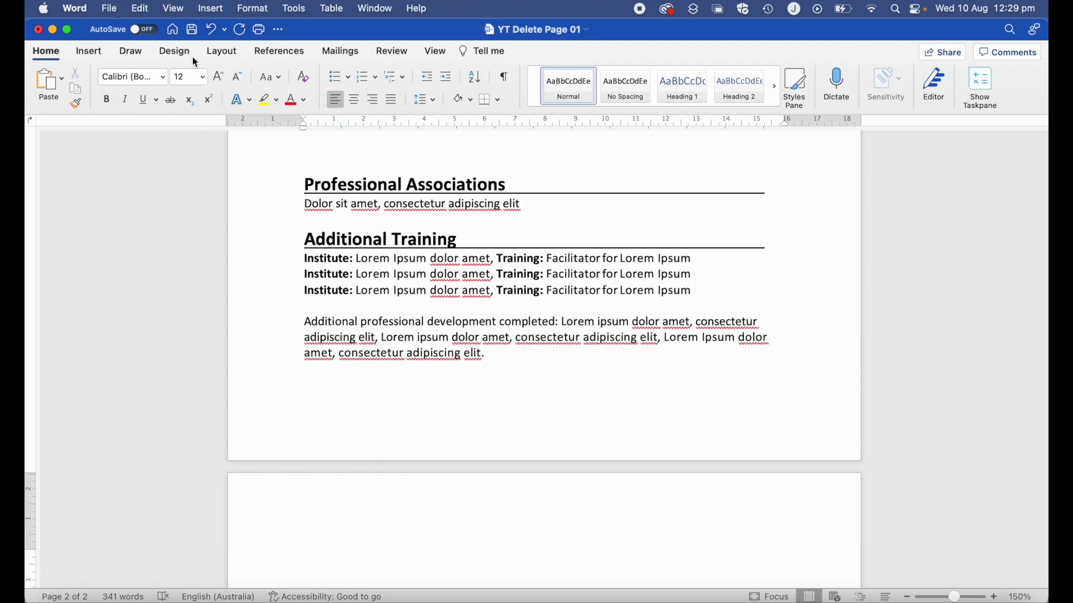
Show page thumbnails from View > Sidebar, then delete the blank page 2 in YT Delete Page 01.
click(170, 13)
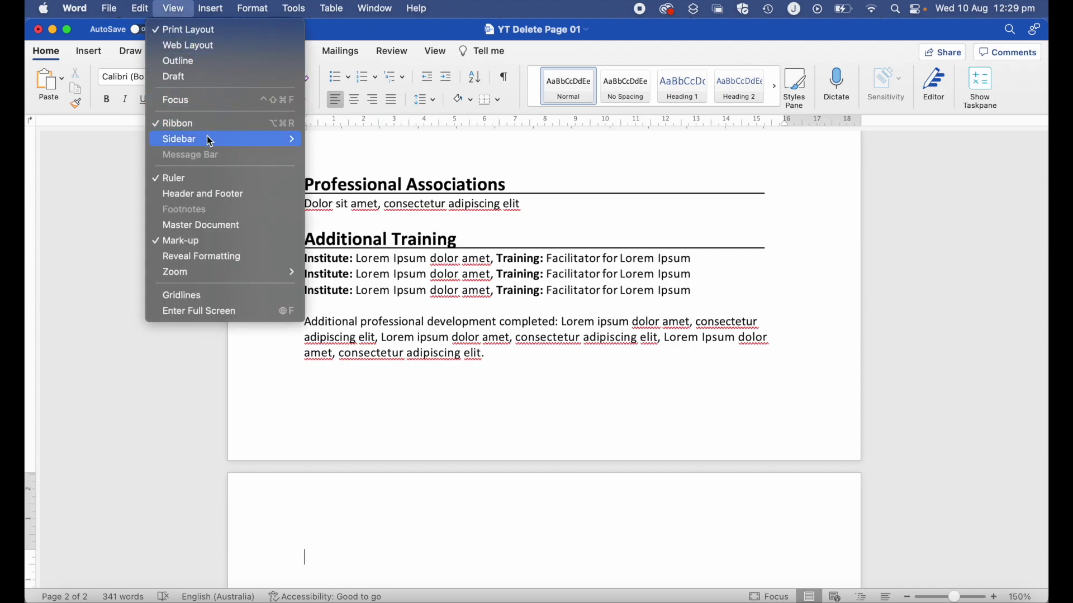
mouse_move(210, 141)
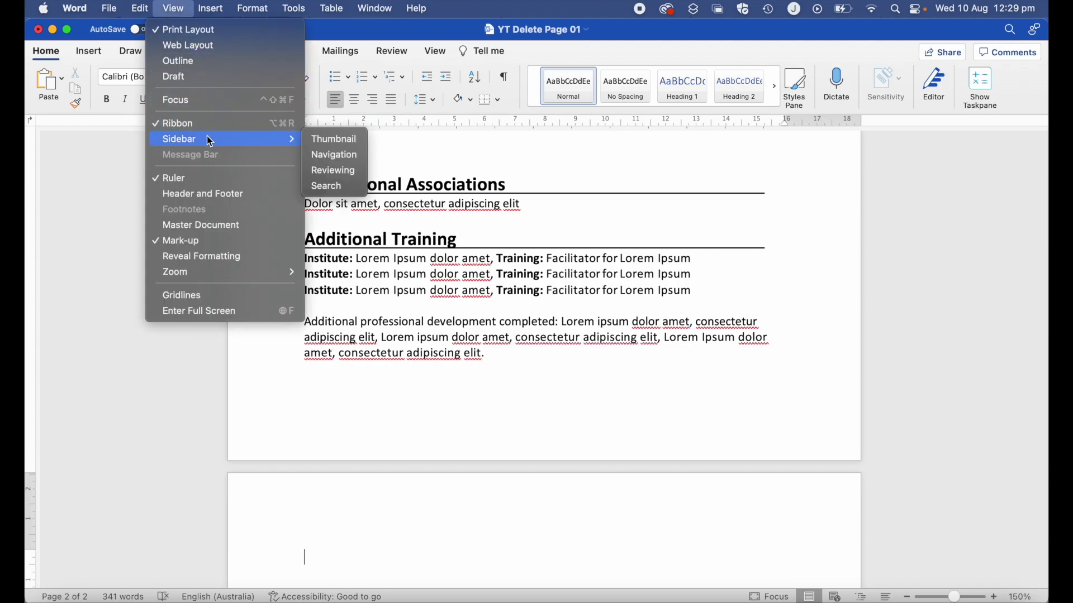
click(344, 144)
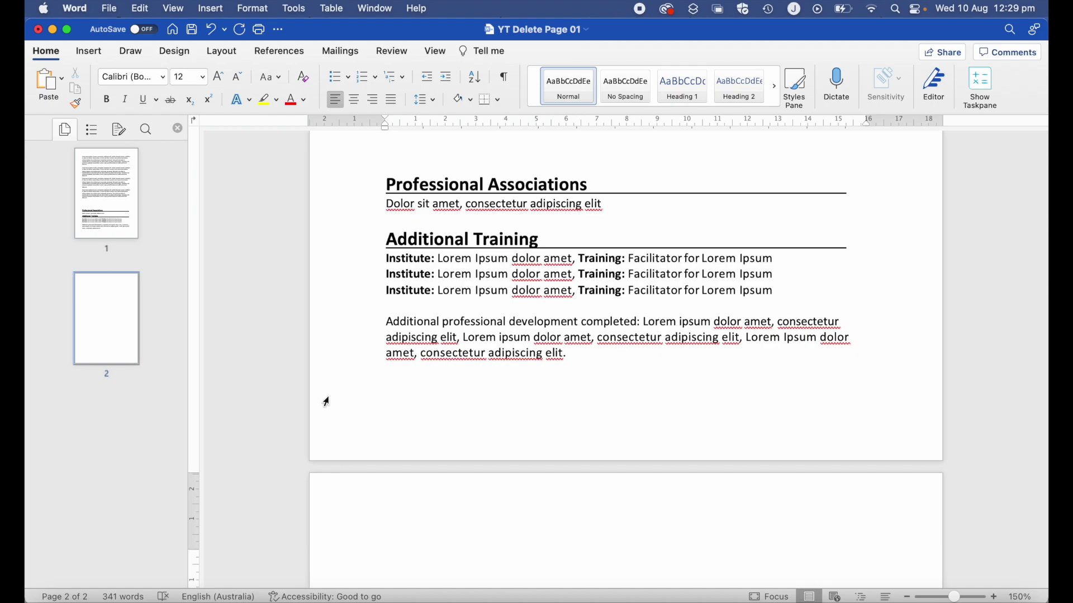
click(101, 333)
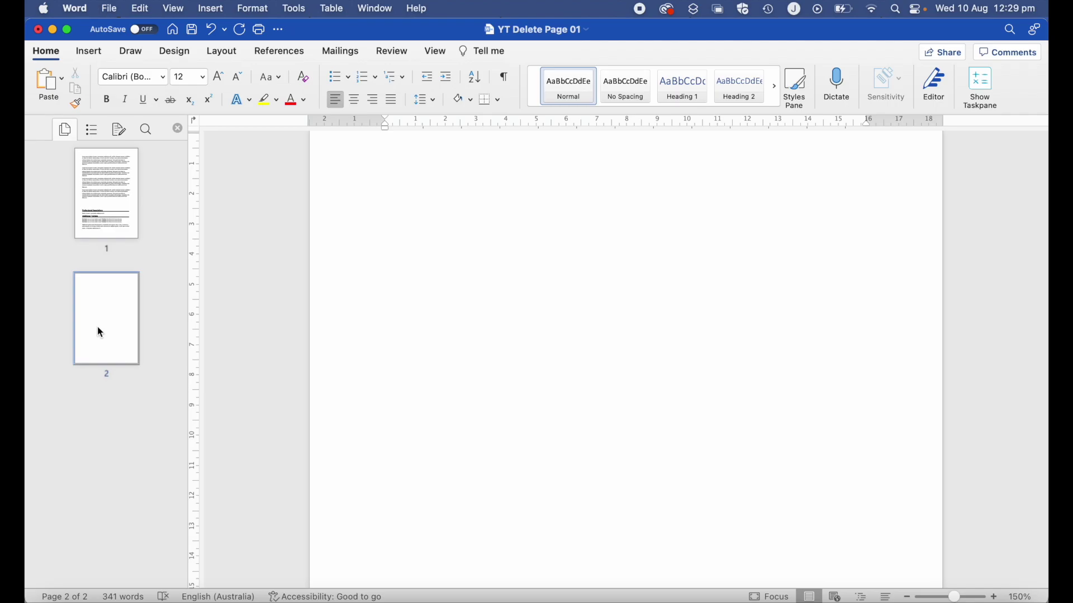
key(BackSpace)
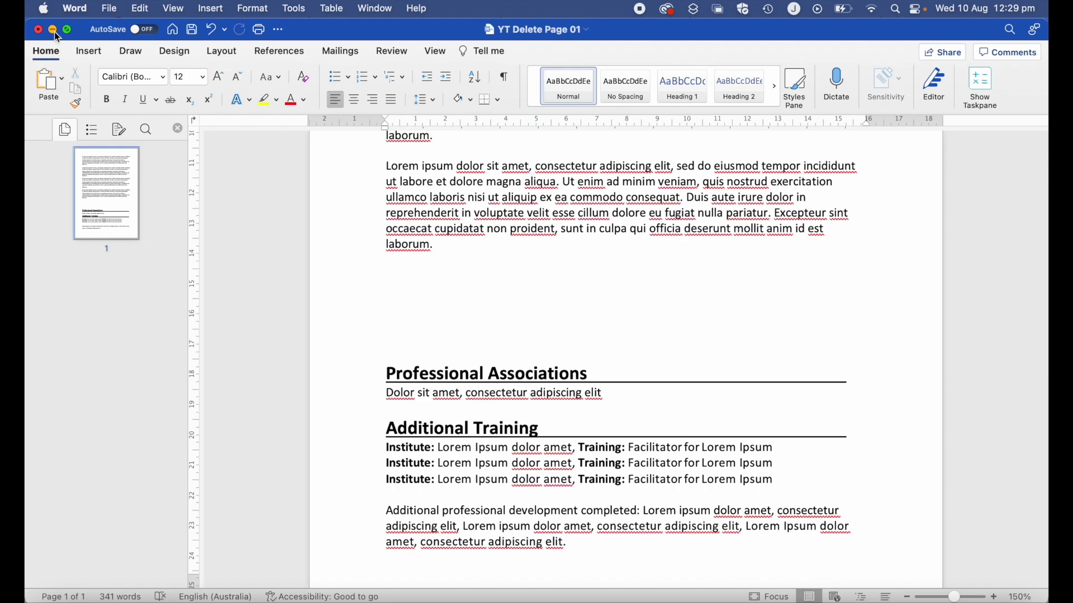
Minimize YT Delete Page 01 and try deleting page 4, restoring the full stop after 'elit'.
click(55, 32)
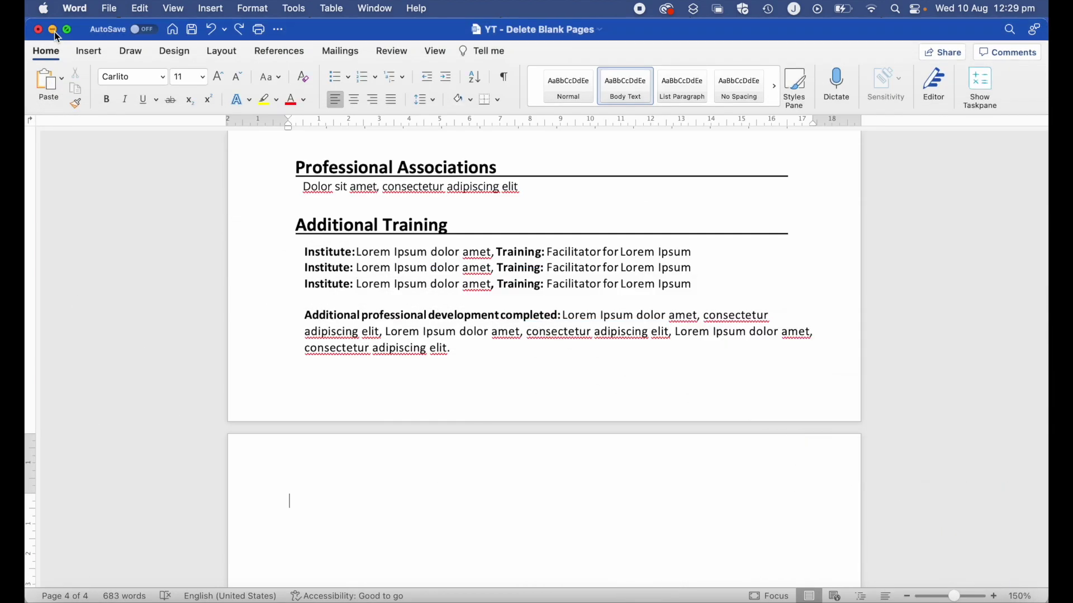
click(335, 503)
key(BackSpace)
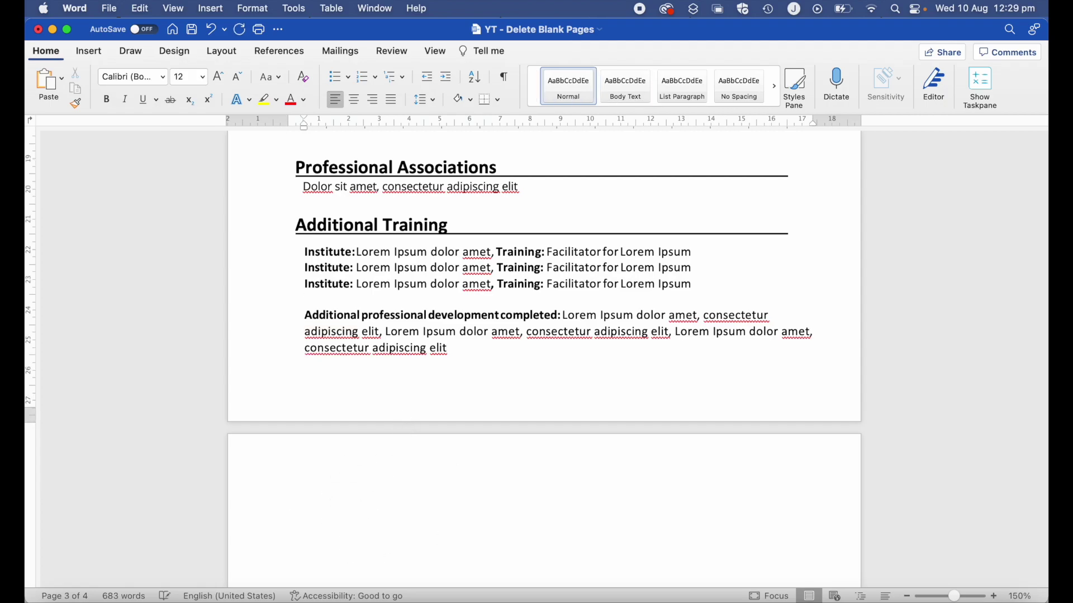
text(.)
click(314, 492)
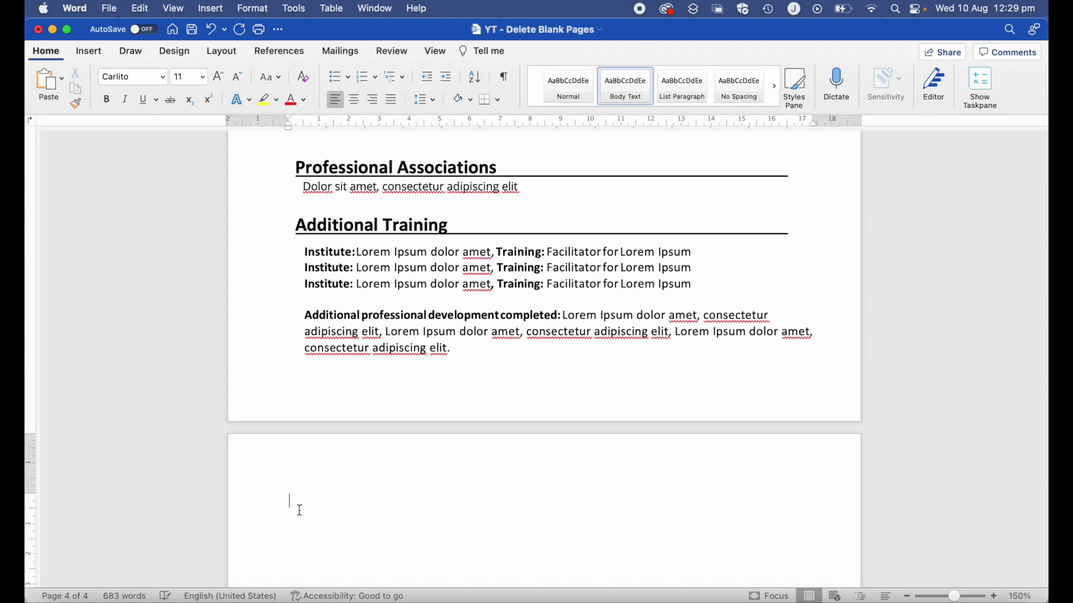
Show page thumbnails and try removing the blank fourth page from its thumbnail.
click(179, 11)
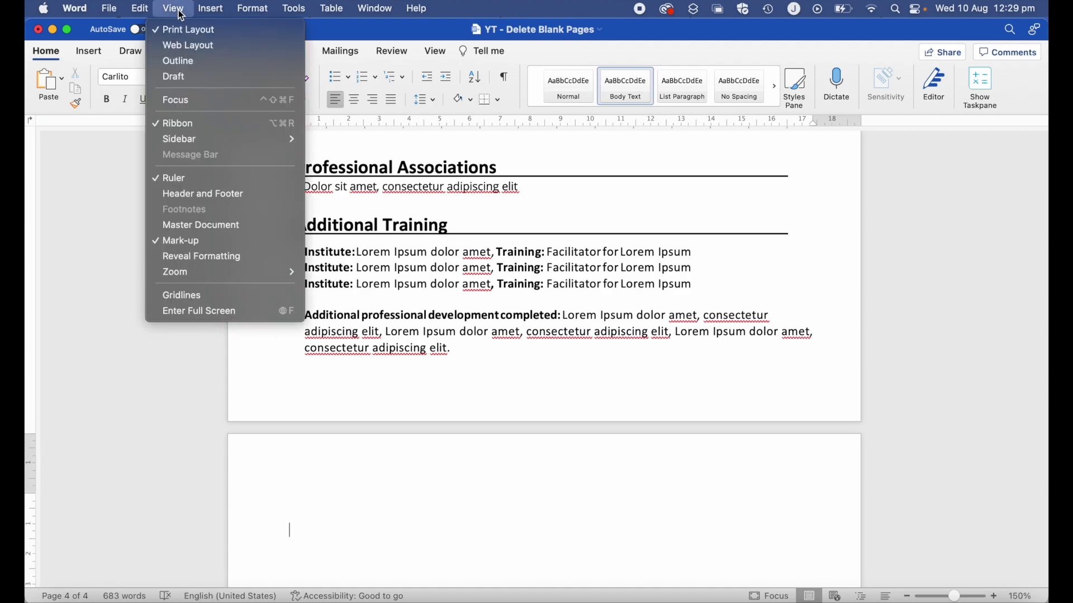
mouse_move(199, 142)
click(329, 141)
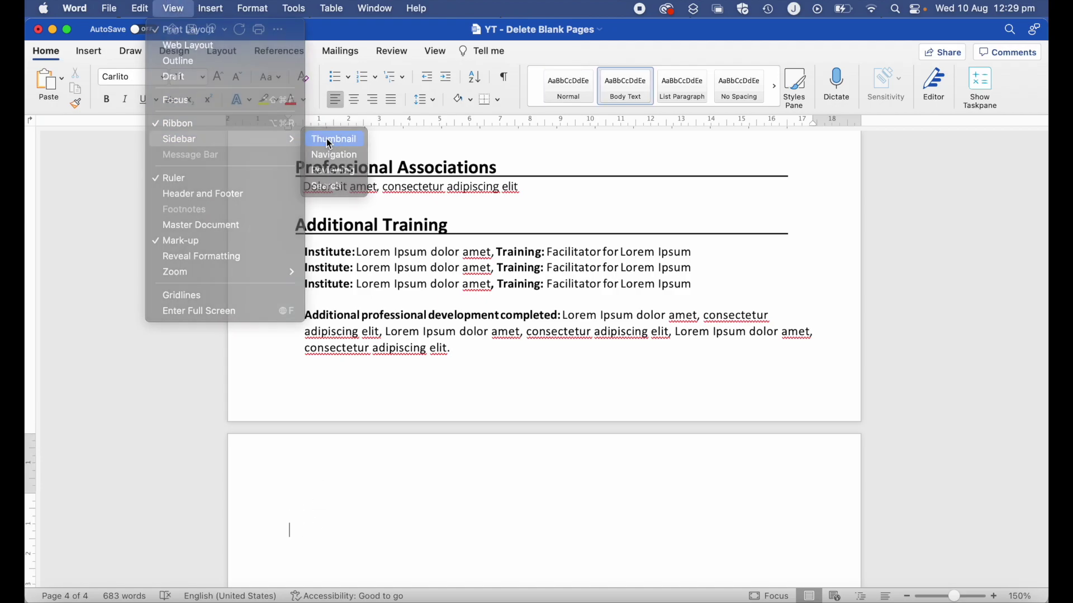
click(104, 525)
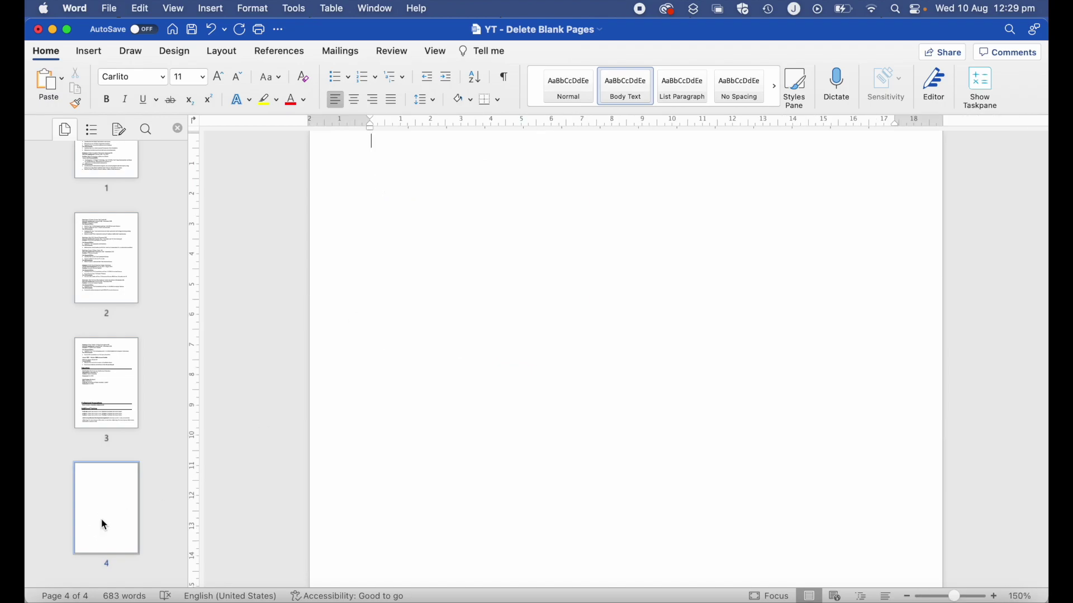
key(BackSpace)
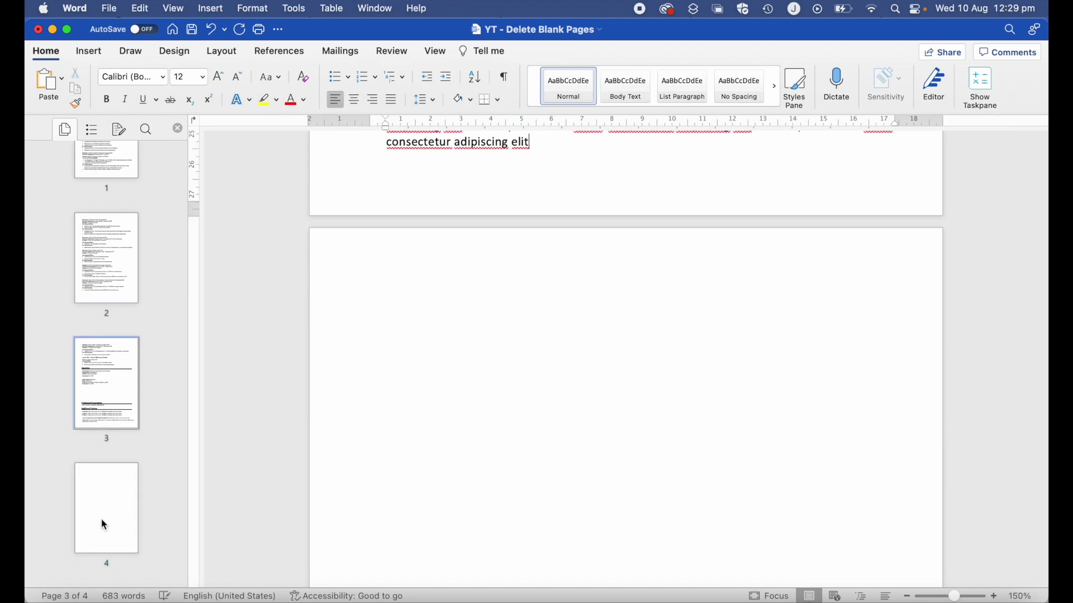
click(424, 328)
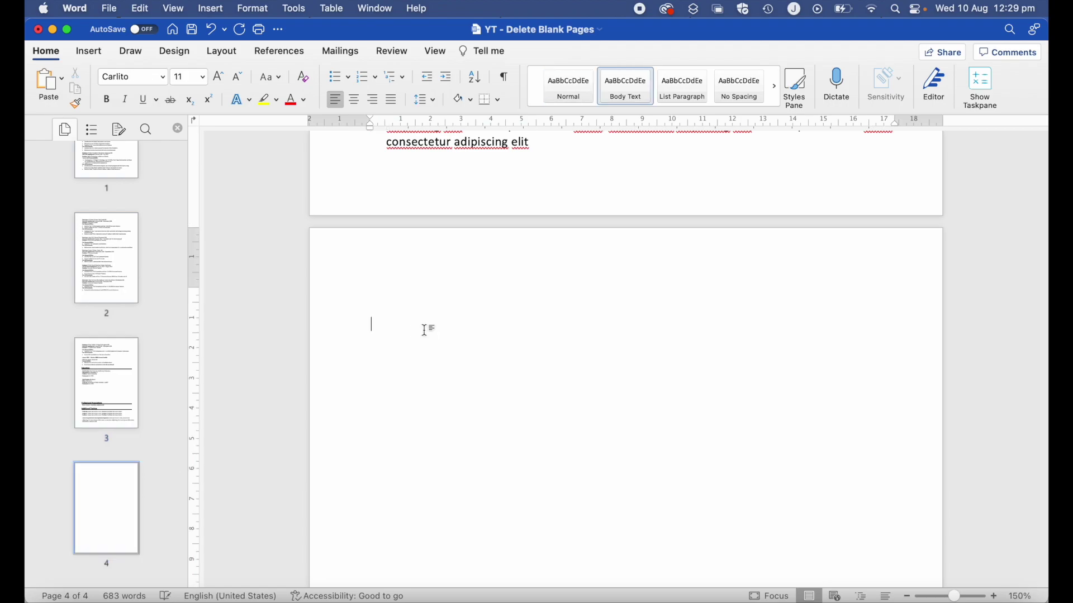
scroll(426, 330, up, 3)
scroll(428, 330, up, 2)
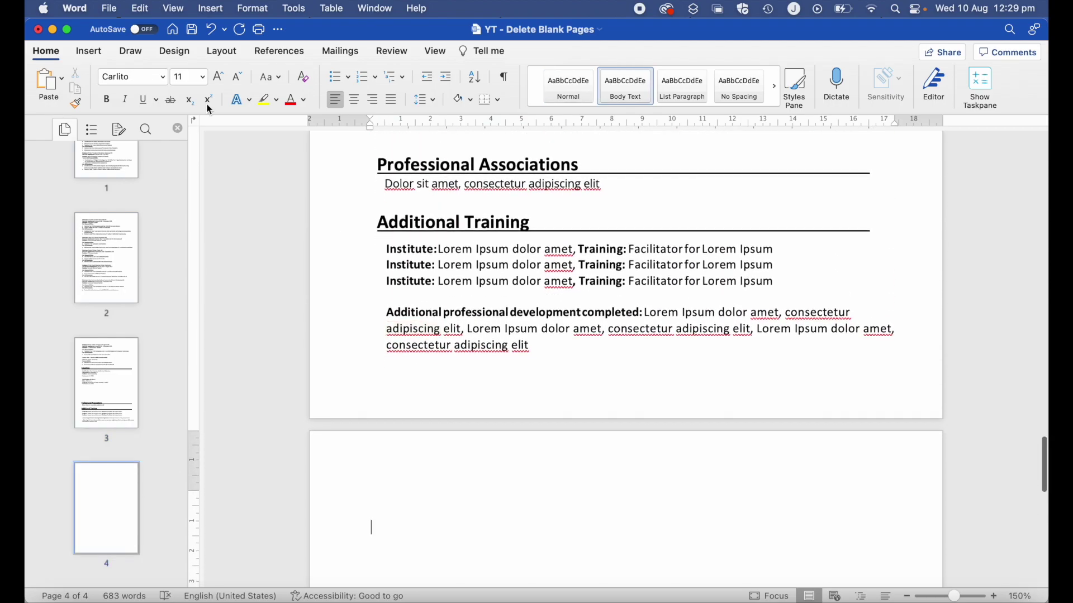
click(173, 8)
Hide the thumbnail sidebar and show formatting marks with Cmd+8.
mouse_move(209, 139)
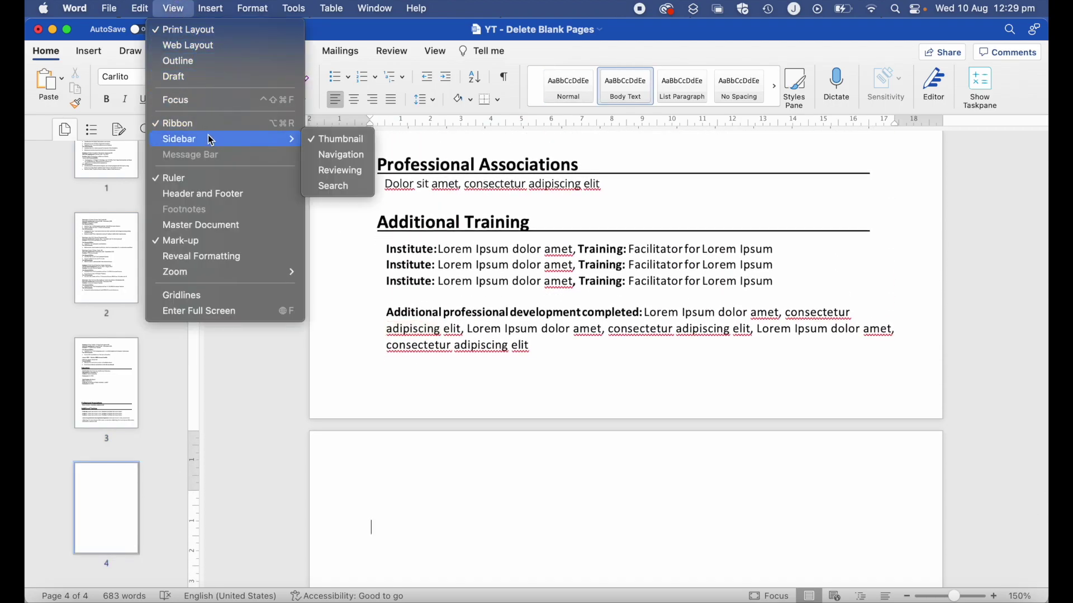
click(343, 140)
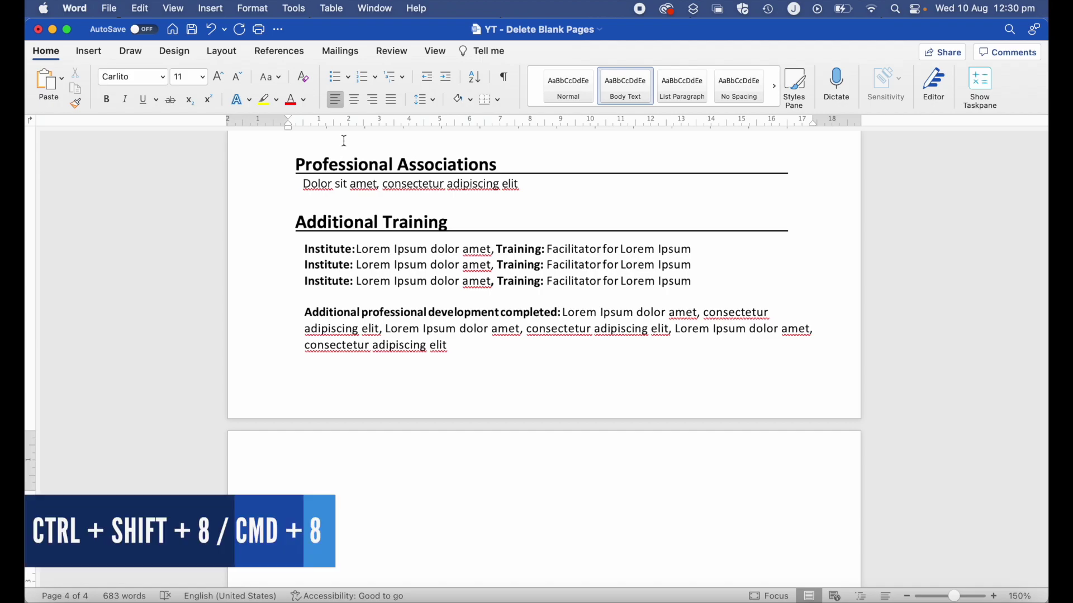
key(super+8)
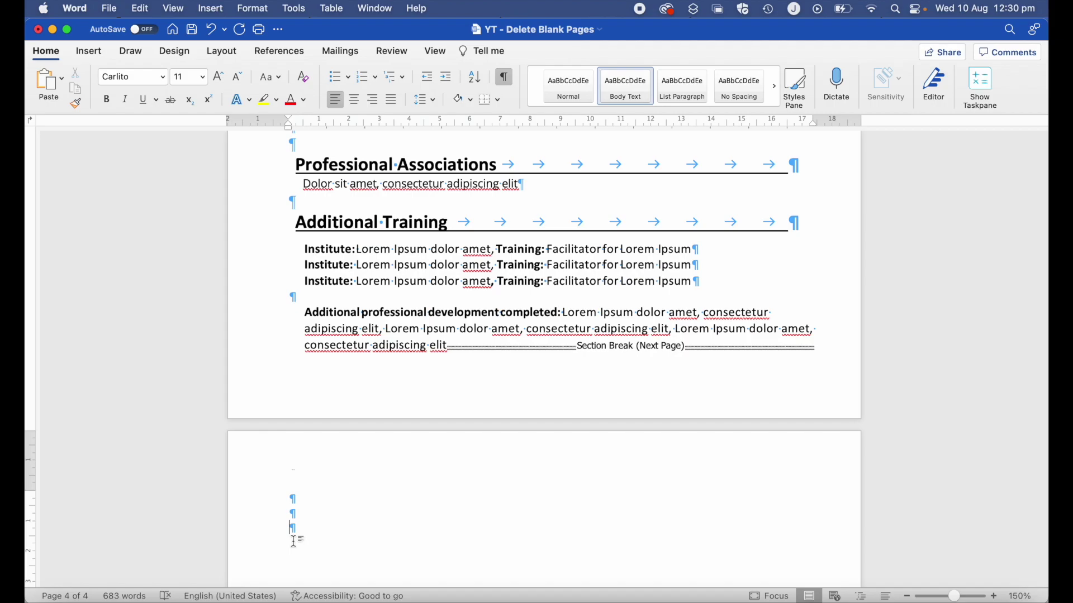
Delete the extra empty paragraphs on page 4, retyping the 't' of 'elit' when removed.
key(BackSpace)
key(BackSpace)
key(BackSpace)
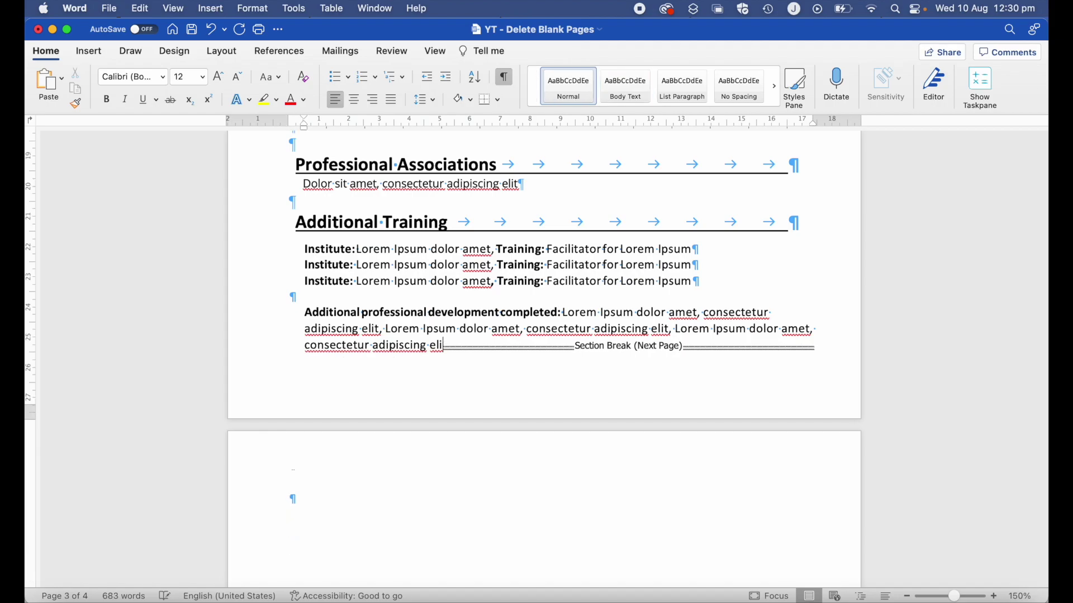
text(t)
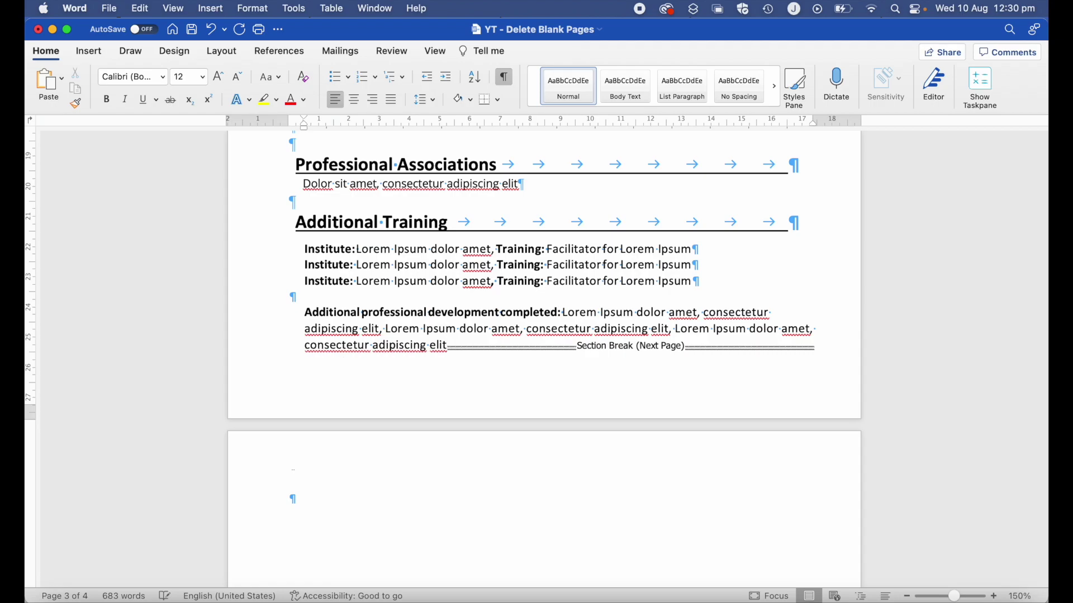
key(Down)
key(Down)
key(BackSpace)
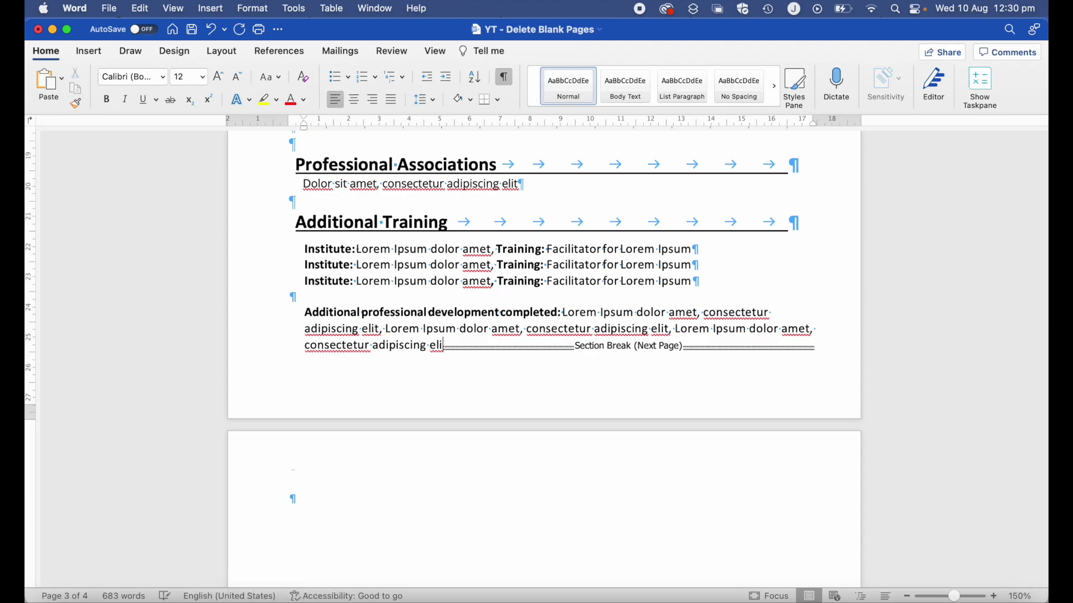
text(t)
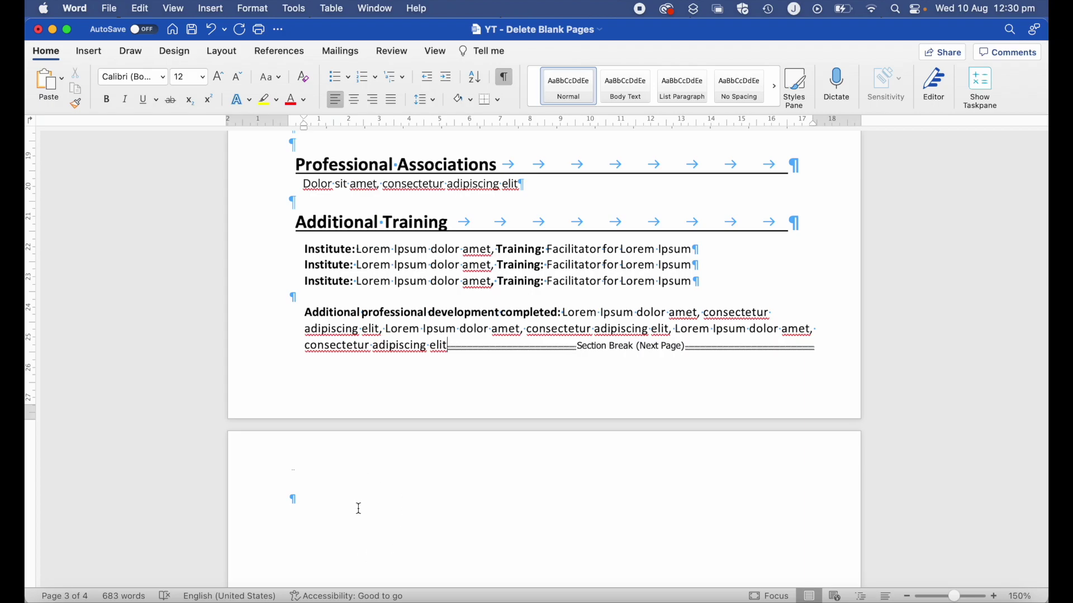
Select page 4's final paragraph mark and set its font size to 1.
click(293, 501)
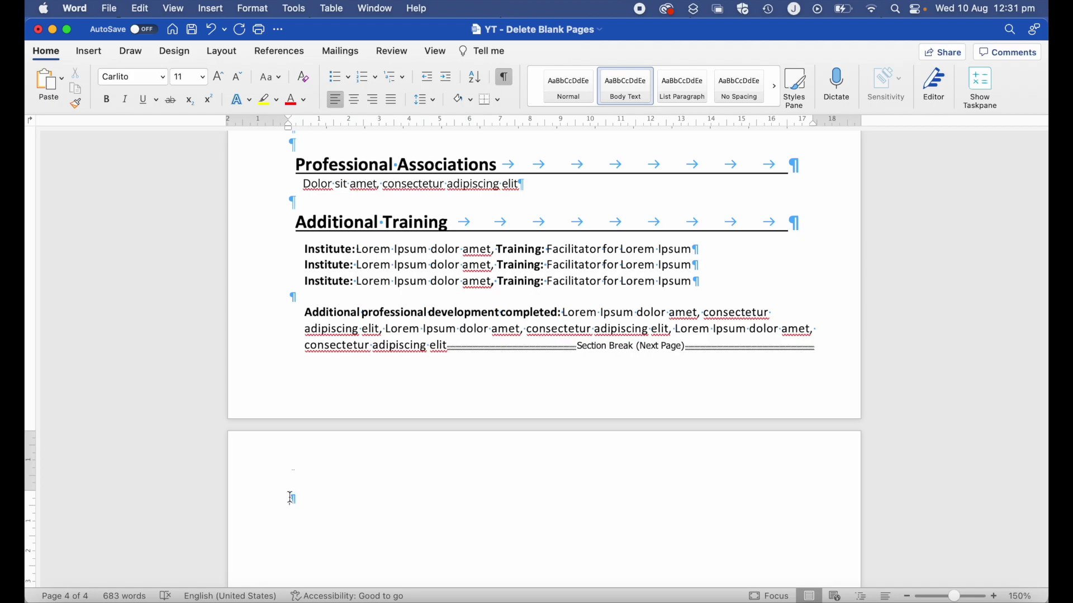
drag(288, 500, 300, 499)
click(186, 79)
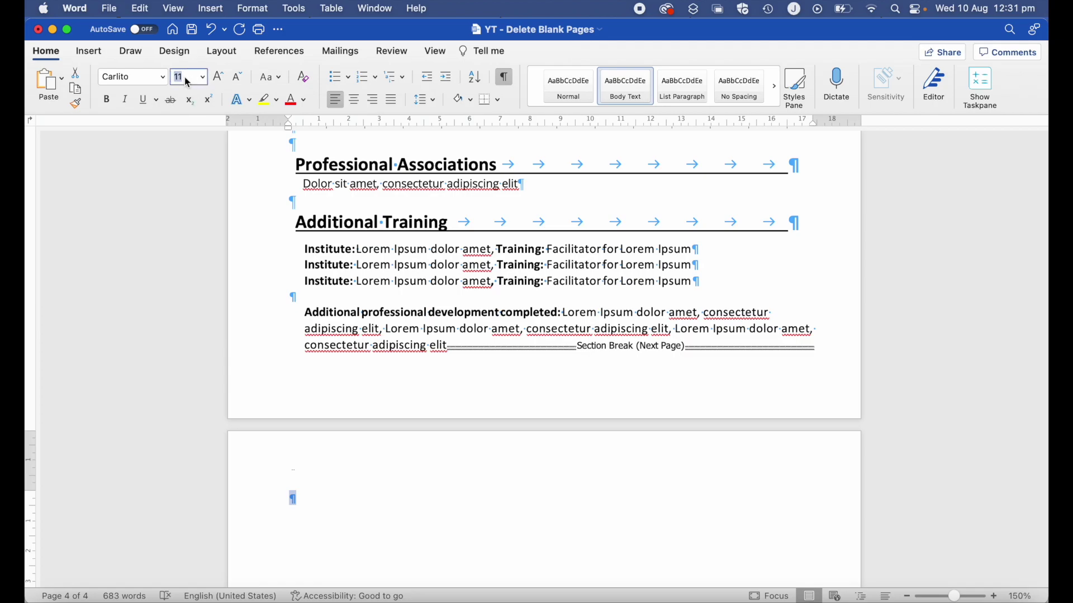
text(01)
key(Return)
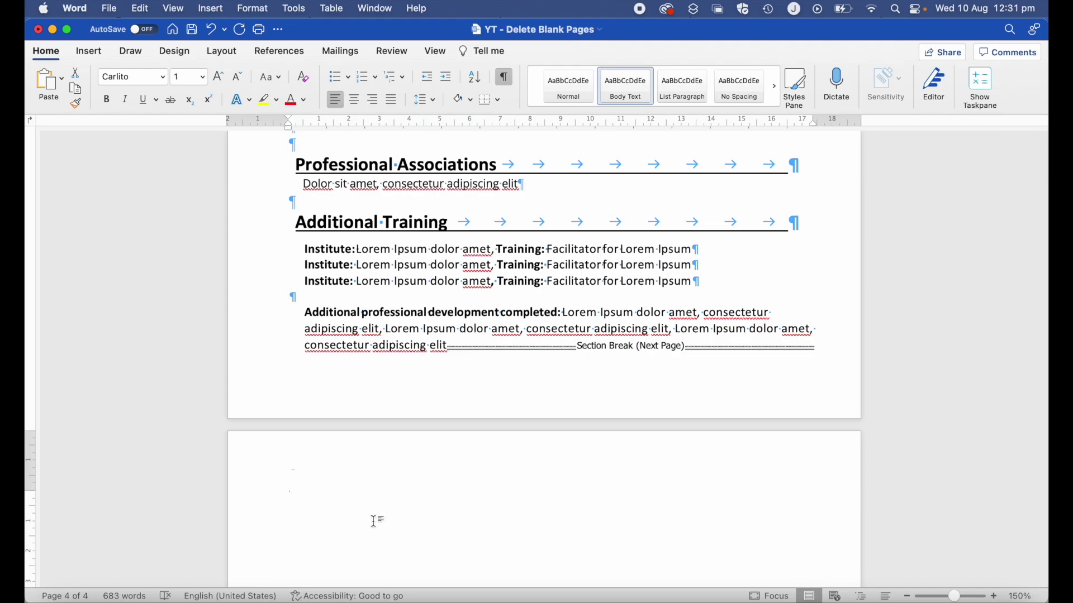
Select and delete the Section Break (Next Page) after 'elit', leaving three pages.
drag(376, 523, 452, 386)
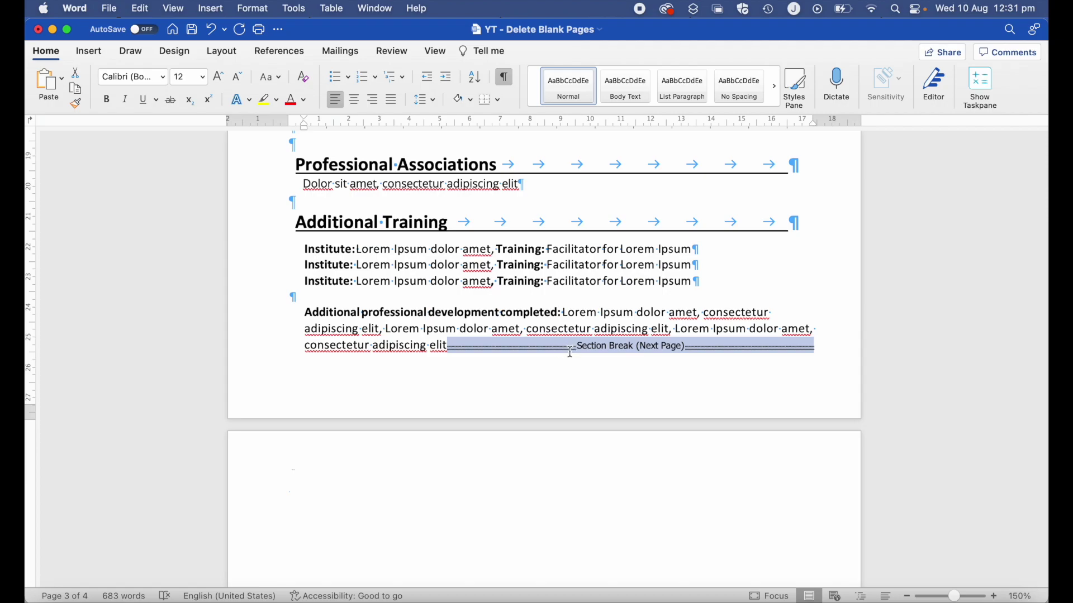
key(BackSpace)
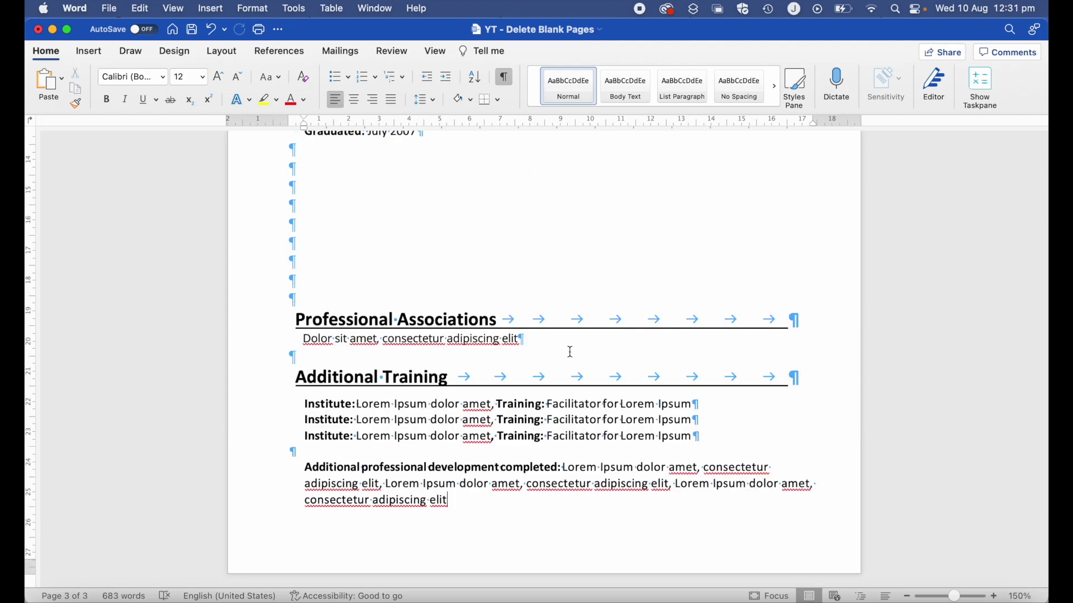